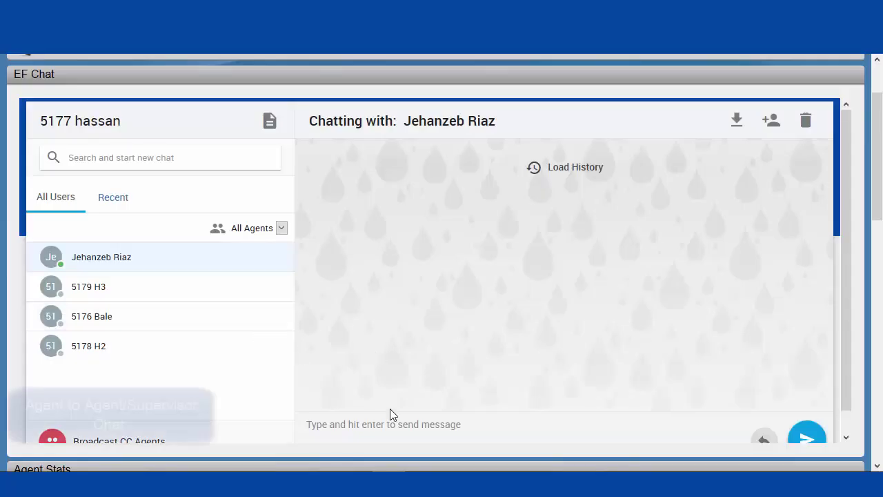
# - Send the online colleague a hello greeting, then the message 'how are you ?'
pyautogui.click(394, 422)
pyautogui.write('Hello ')
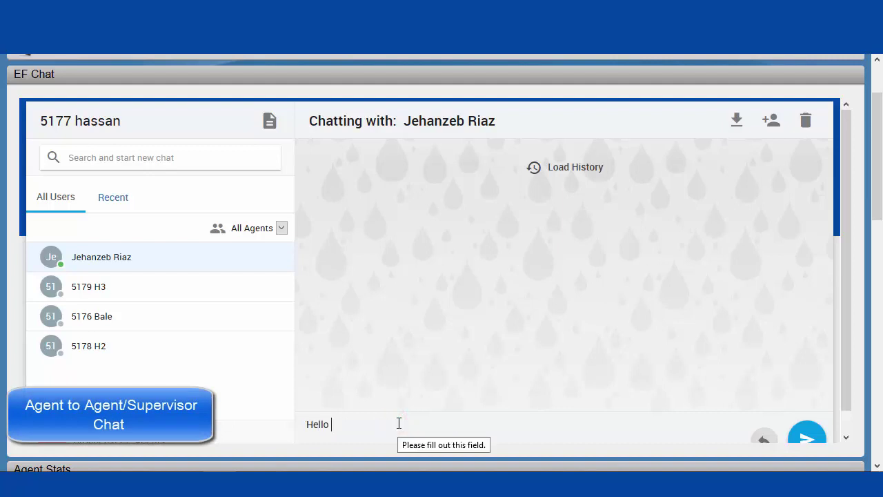
pyautogui.write('Jehan')
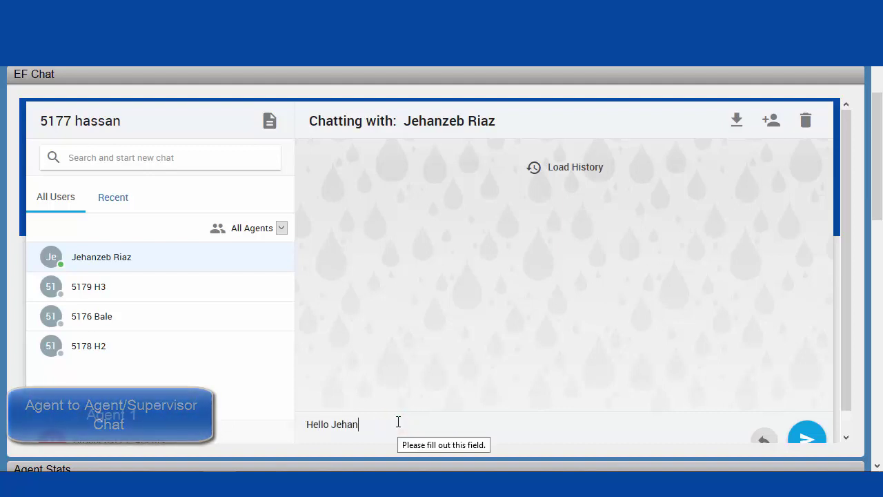
pyautogui.write('zeb')
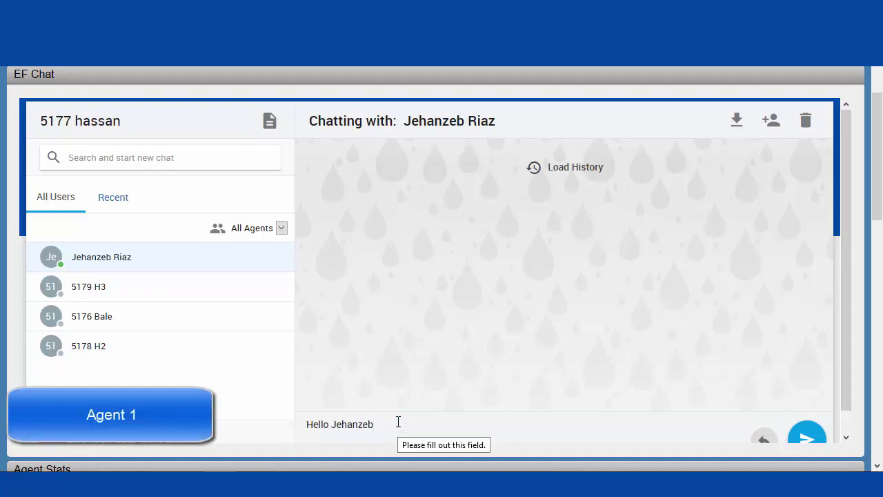
pyautogui.write('.')
pyautogui.press('Return')
pyautogui.write('ho')
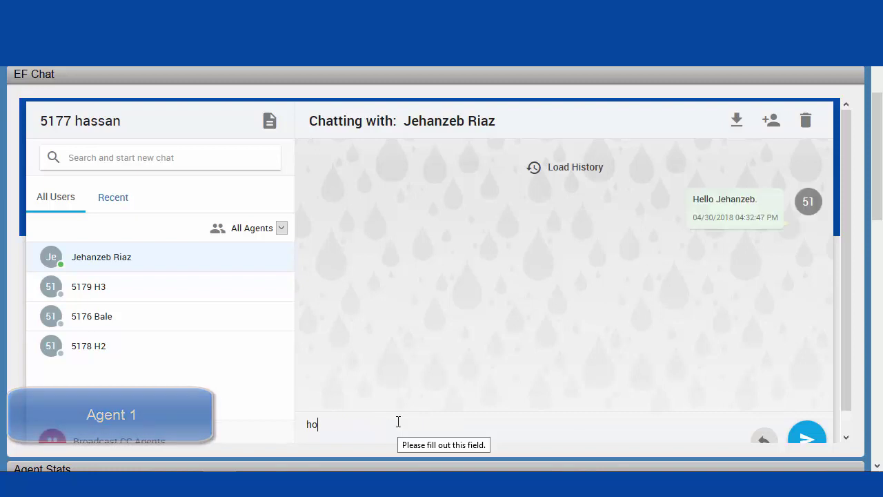
pyautogui.write('w are you')
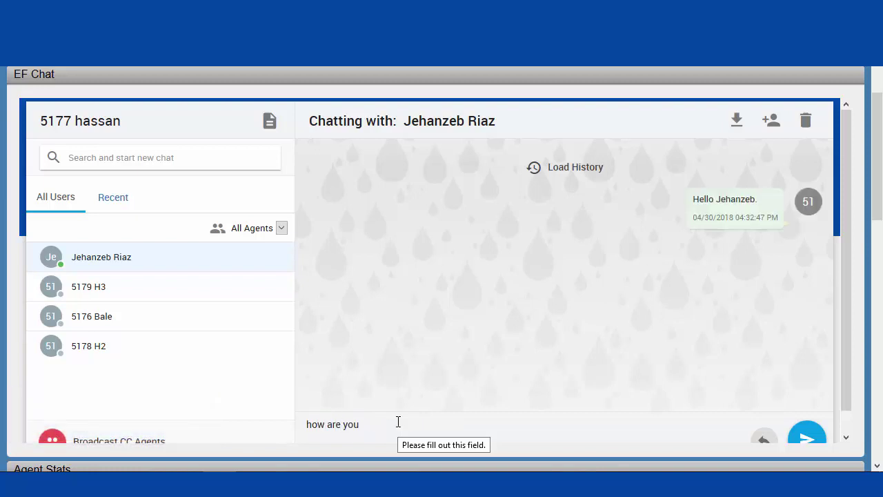
pyautogui.write('?')
pyautogui.press('Return')
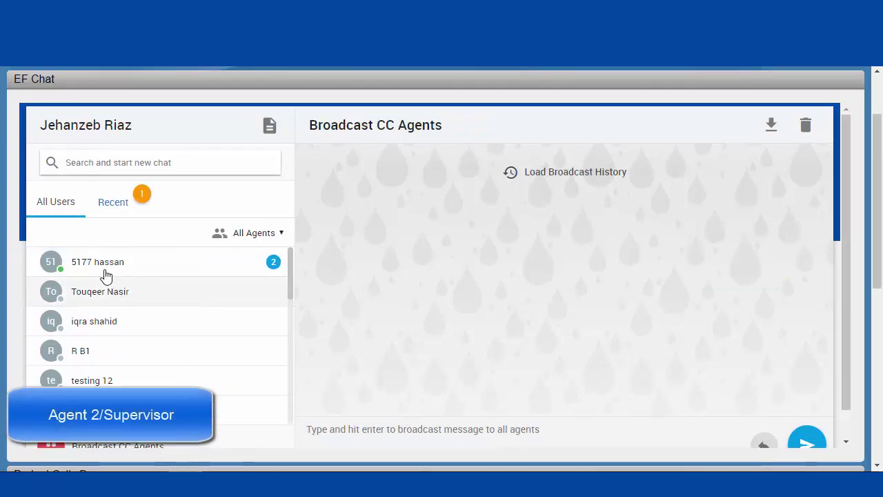
# - Reply to the colleague with a hello and 'i am fine', then dismiss both message notifications
pyautogui.click(103, 268)
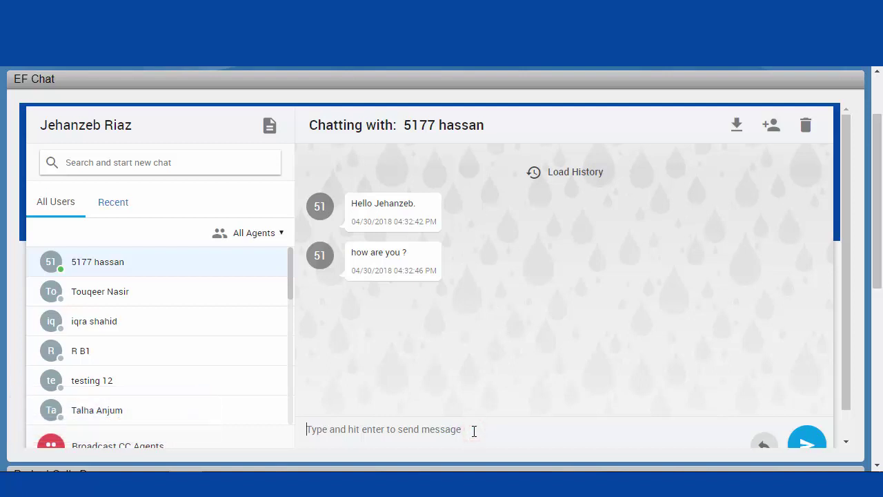
pyautogui.write('hi')
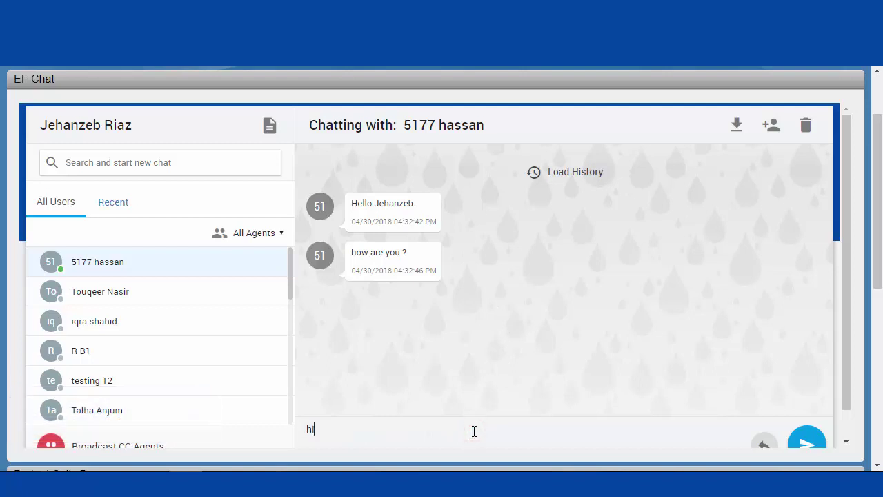
pyautogui.write(' hassan,')
pyautogui.press('Return')
pyautogui.write('i a')
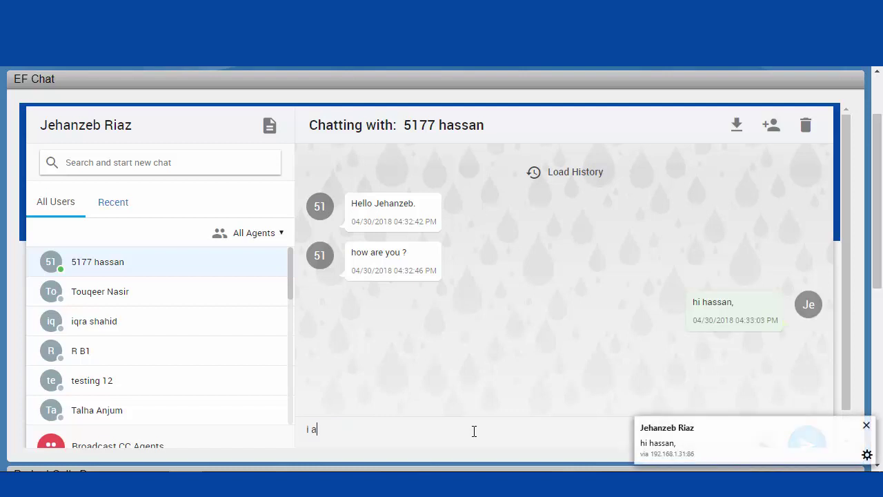
pyautogui.write('m fine')
pyautogui.press('Return')
pyautogui.click(866, 370)
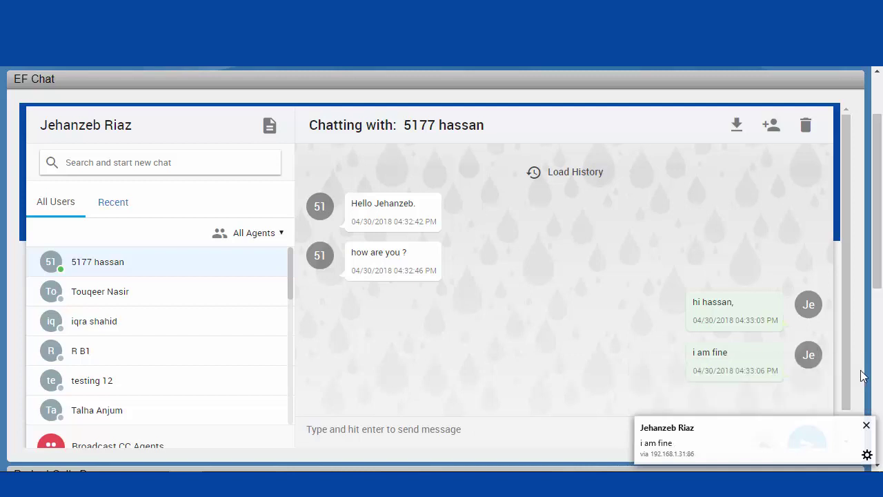
pyautogui.click(866, 425)
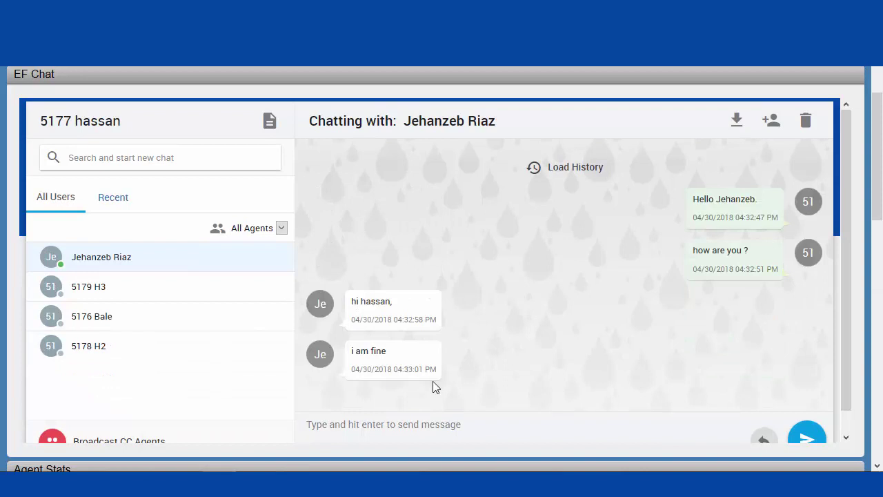
# - Save the chat history as a PDF for 30 April 2018, from 00:00 to 23:55
pyautogui.click(737, 121)
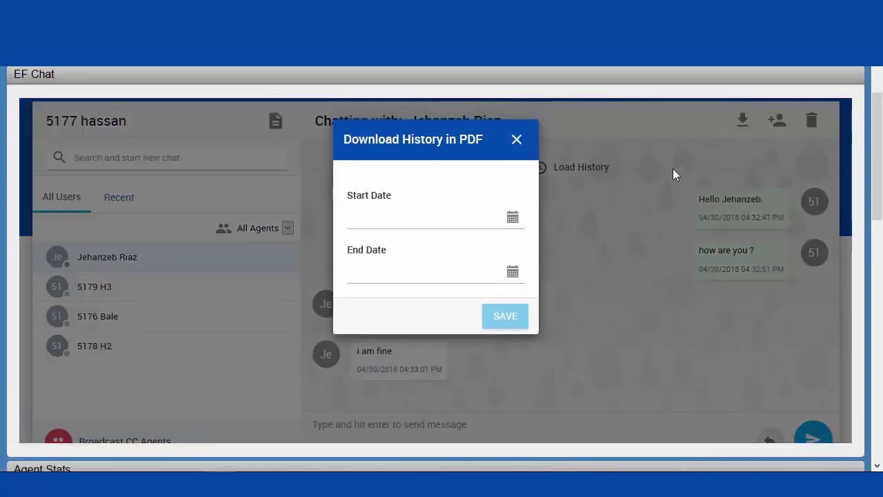
pyautogui.click(512, 218)
pyautogui.click(394, 352)
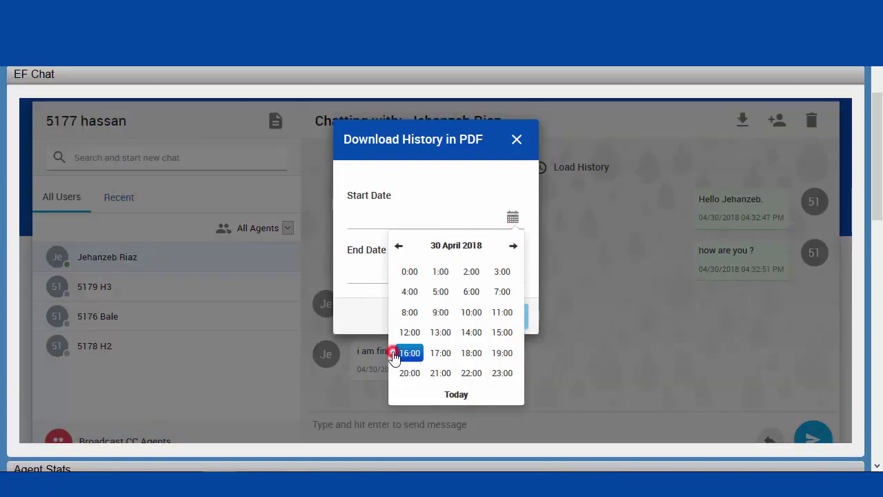
pyautogui.click(410, 272)
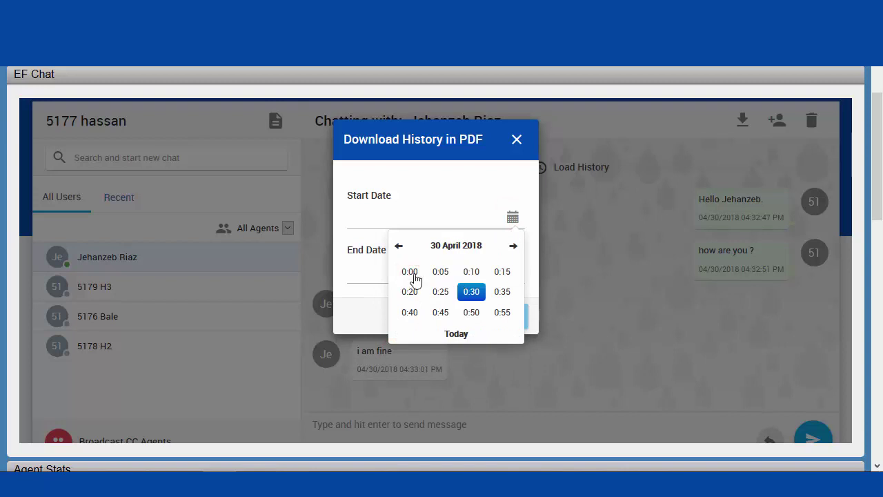
pyautogui.click(413, 274)
pyautogui.click(512, 272)
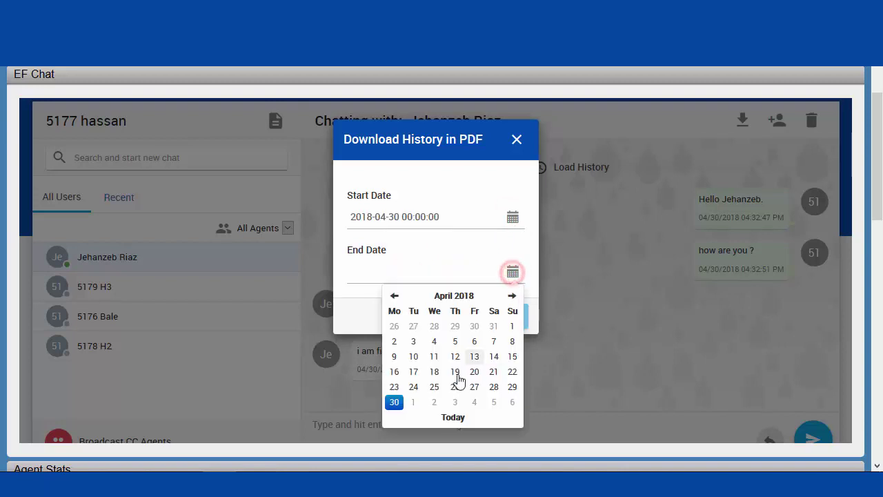
pyautogui.click(394, 401)
pyautogui.click(502, 426)
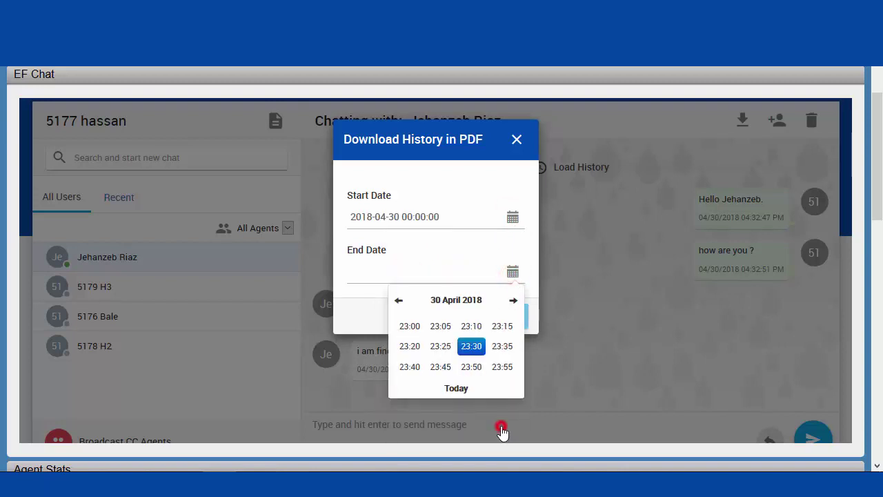
pyautogui.click(502, 366)
pyautogui.click(497, 316)
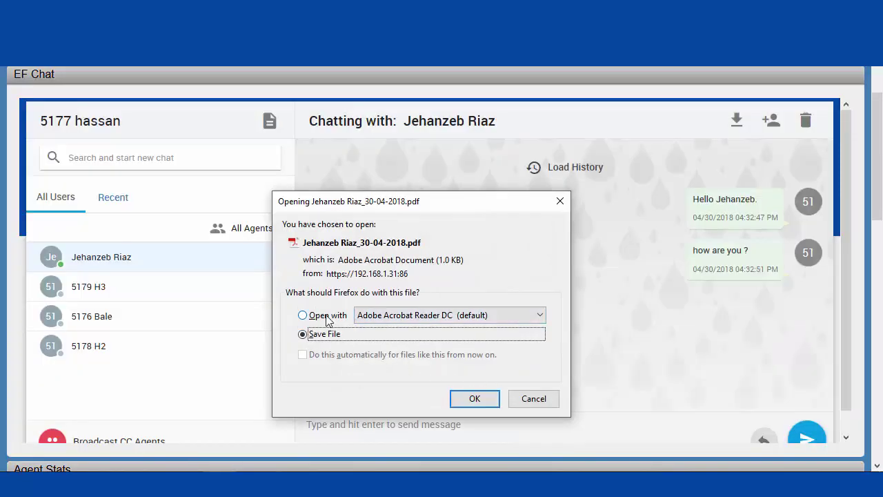
# - Open the downloaded chat-history PDF in Adobe Acrobat Reader DC, with the Tools pane collapsed
pyautogui.click(327, 318)
pyautogui.click(476, 398)
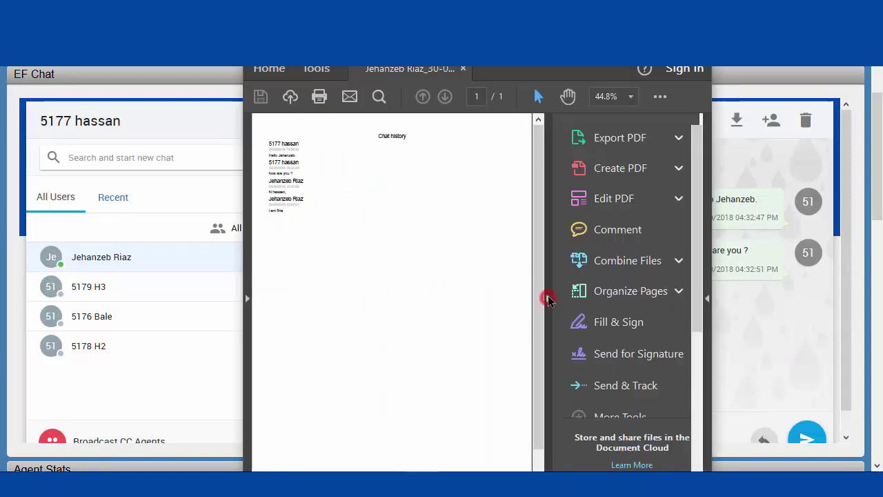
pyautogui.click(546, 298)
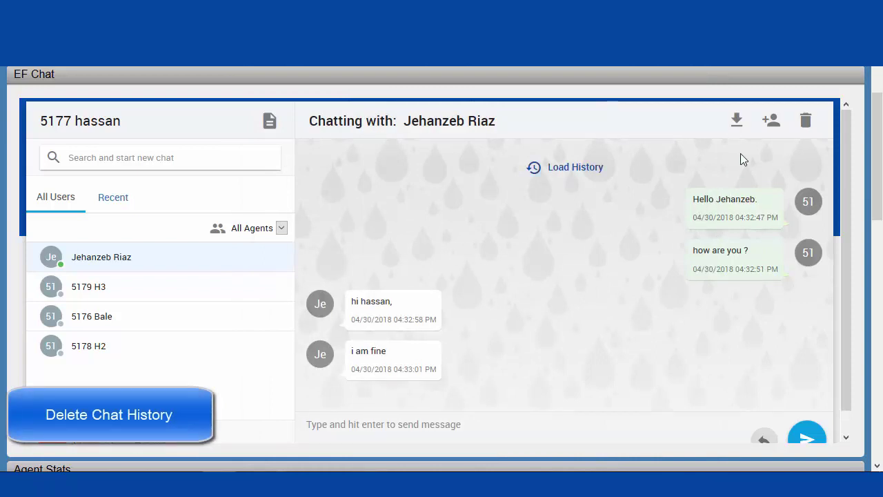
# - Delete this conversation's entire chat history and confirm the deletion
pyautogui.click(805, 120)
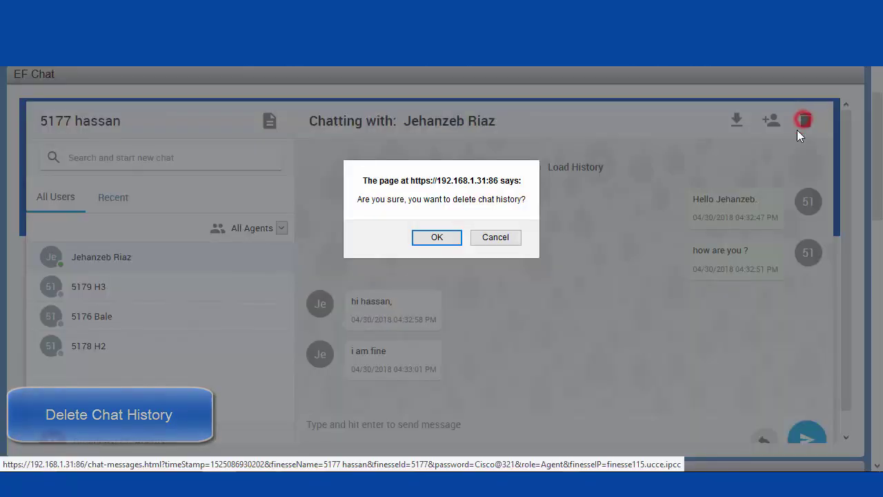
pyautogui.click(445, 240)
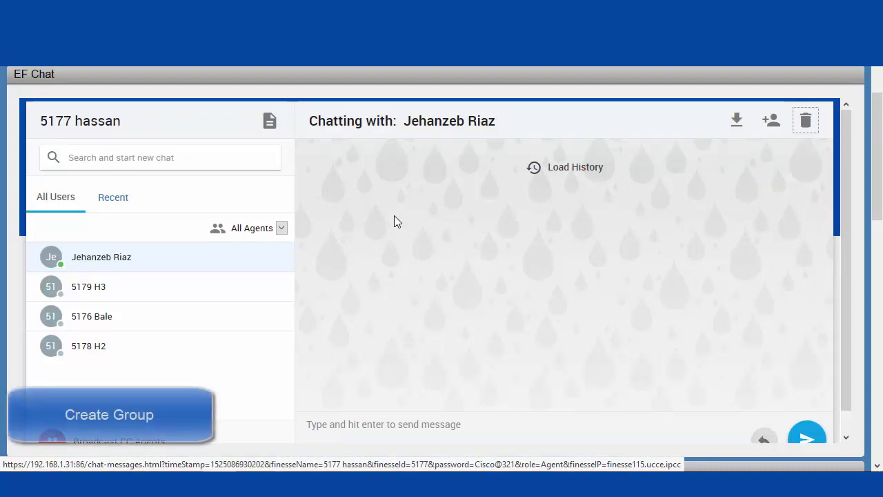
# - Create a group named Sales with two agents added as members
pyautogui.click(773, 121)
pyautogui.click(359, 197)
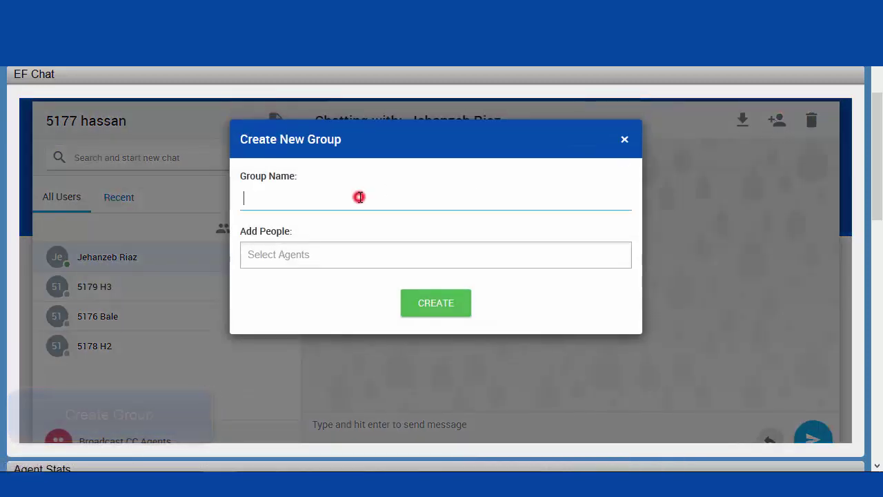
pyautogui.write('Sales')
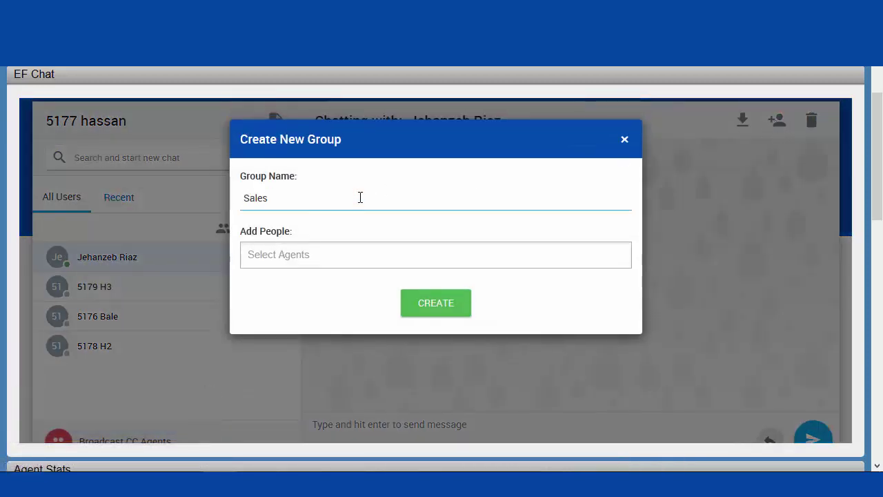
pyautogui.click(345, 258)
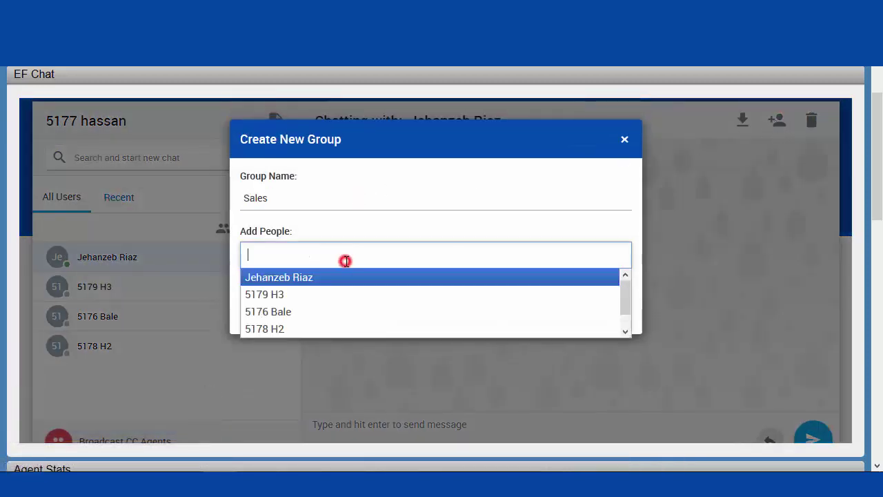
pyautogui.click(312, 277)
pyautogui.click(369, 261)
pyautogui.click(295, 312)
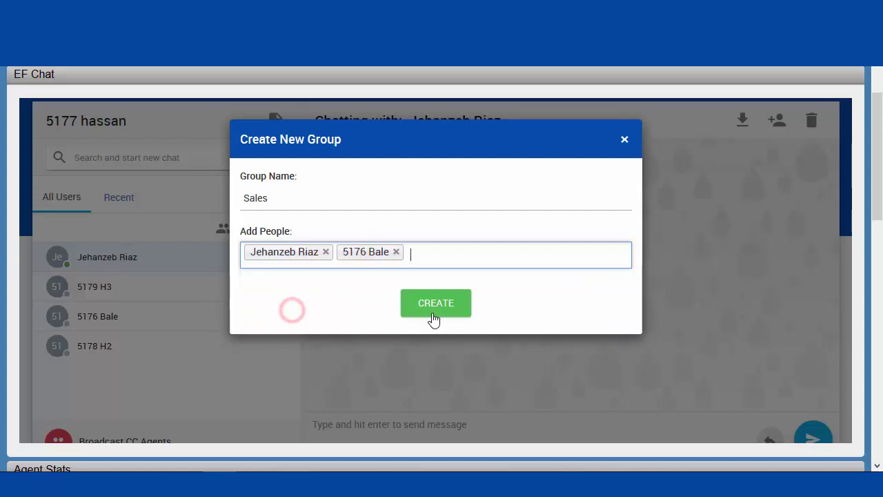
pyautogui.click(434, 310)
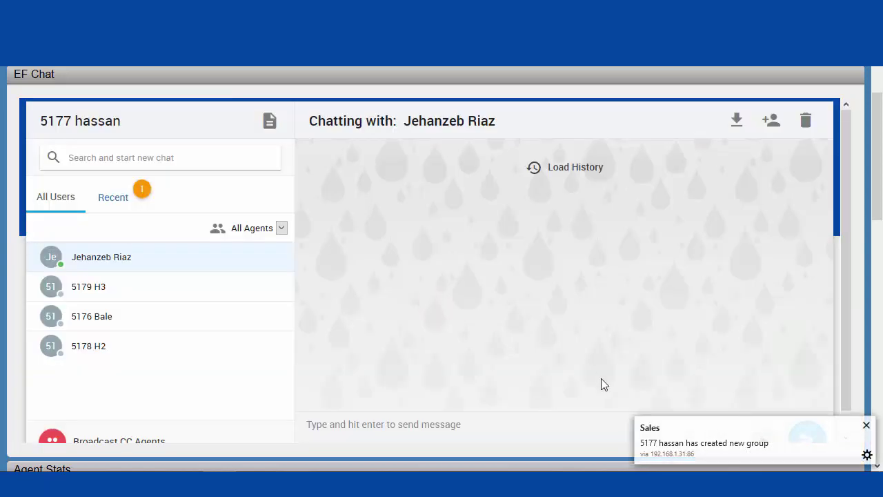
# - Dismiss the notification and open the Sales group conversation from Recent
pyautogui.click(867, 425)
pyautogui.click(109, 196)
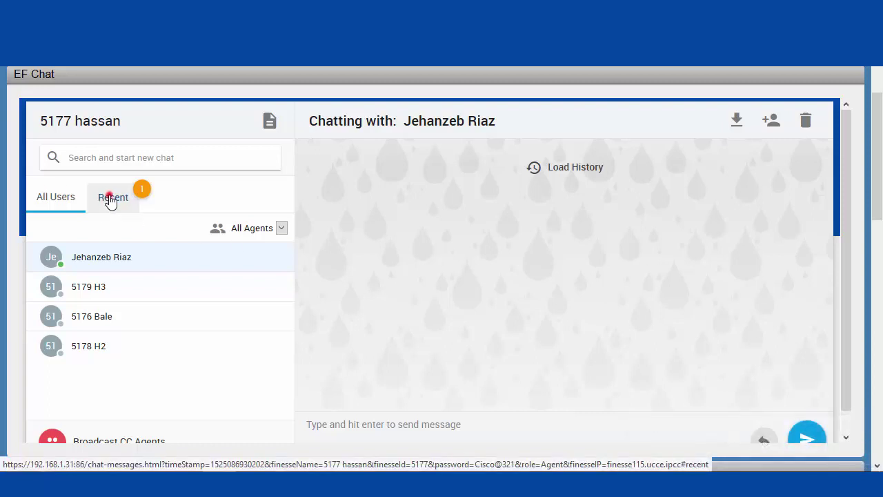
pyautogui.click(114, 232)
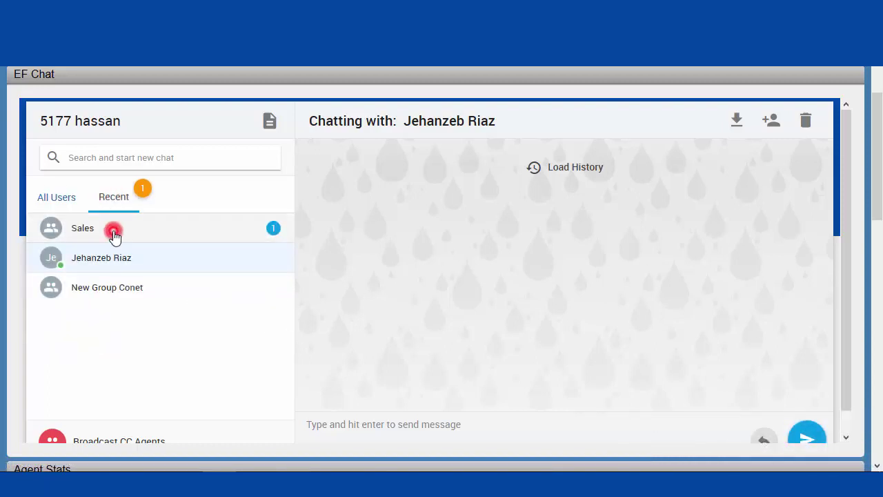
pyautogui.click(114, 232)
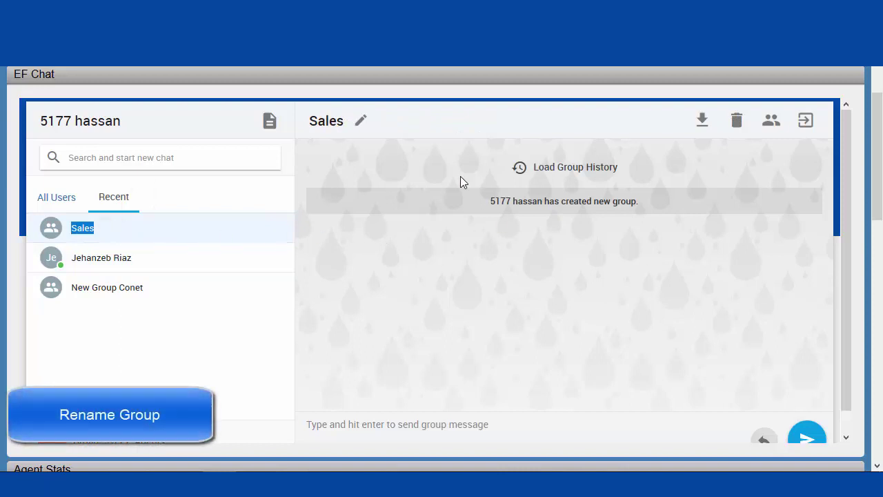
# - Rename the group from Sales to Marketing
pyautogui.click(361, 121)
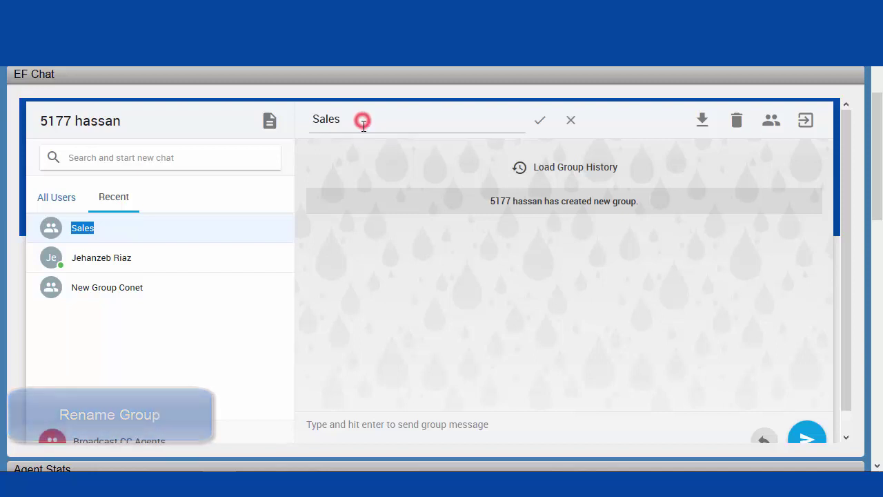
pyautogui.moveTo(355, 120); pyautogui.dragTo(301, 120)
pyautogui.write('Marketing')
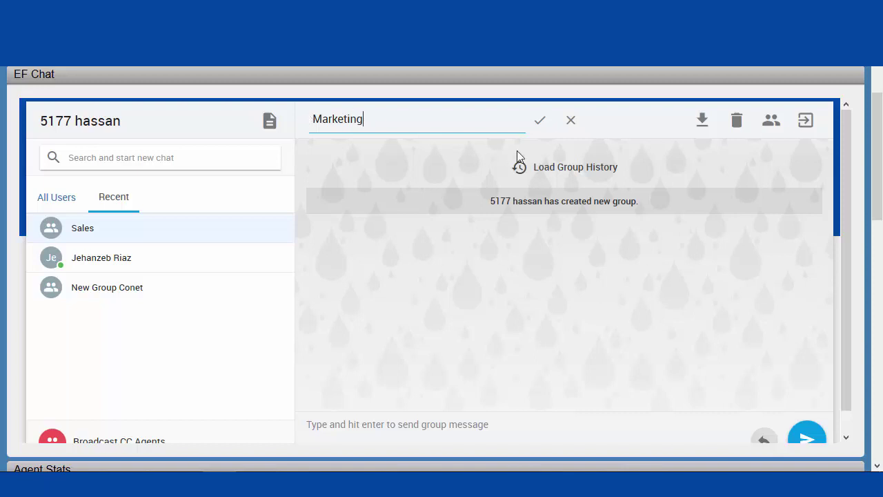
pyautogui.click(540, 121)
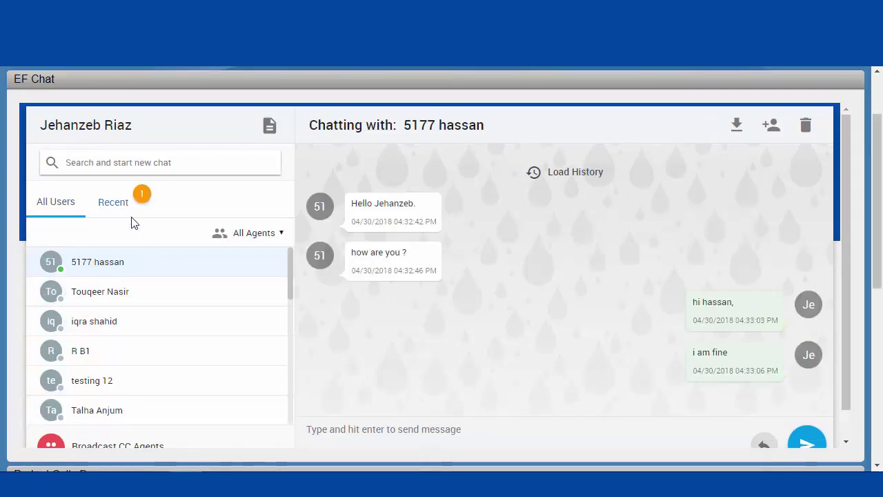
# - In the other agent's window, open the Marketing group from Recent chats
pyautogui.click(114, 200)
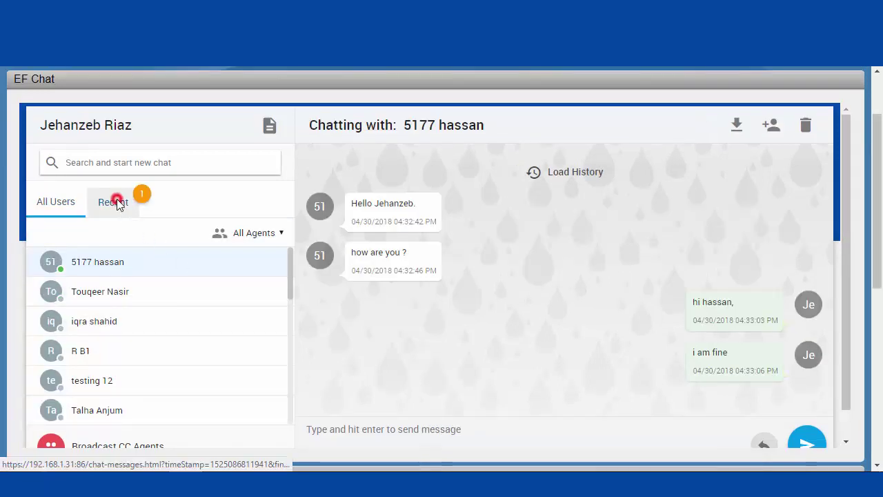
pyautogui.click(124, 235)
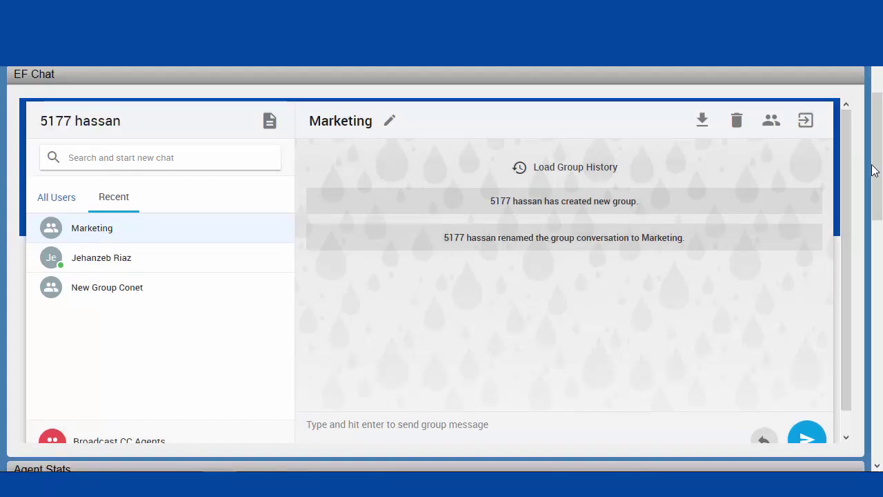
pyautogui.scroll(-1, 873, 170)
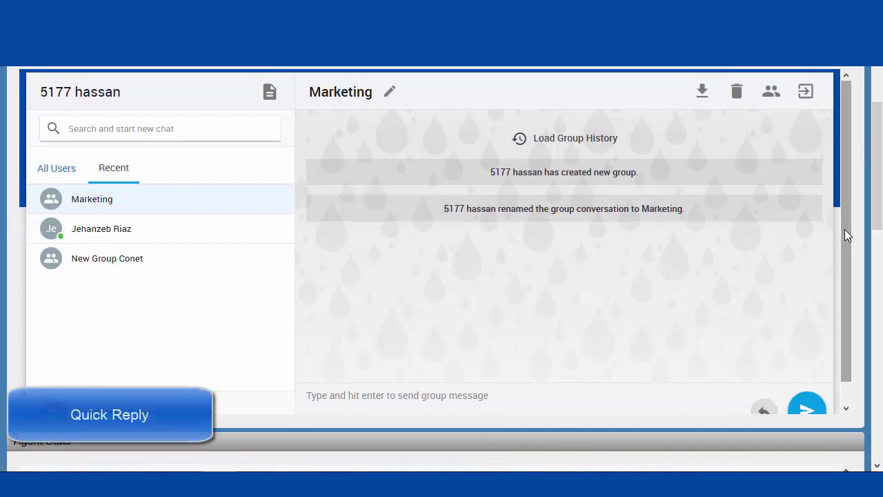
pyautogui.scroll(-1, 845, 242)
# - Send the quick reply 'Attend the incoming call.' to the Marketing group
pyautogui.click(766, 394)
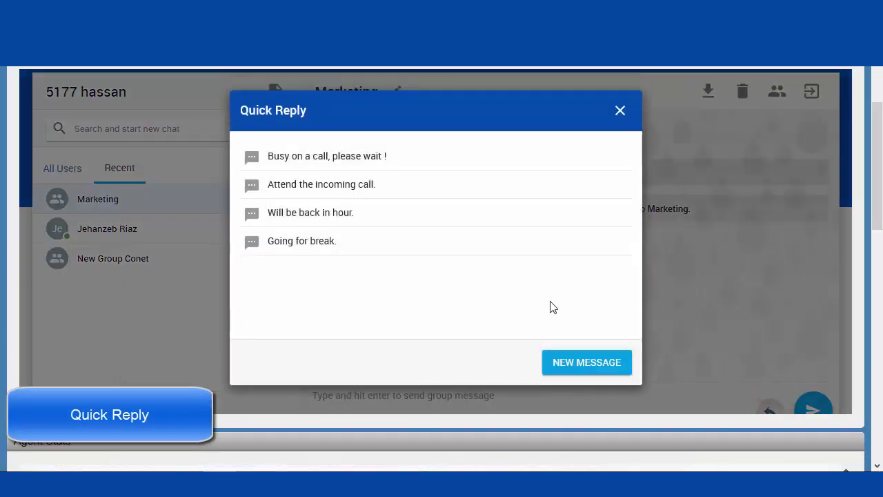
pyautogui.click(339, 188)
pyautogui.click(804, 408)
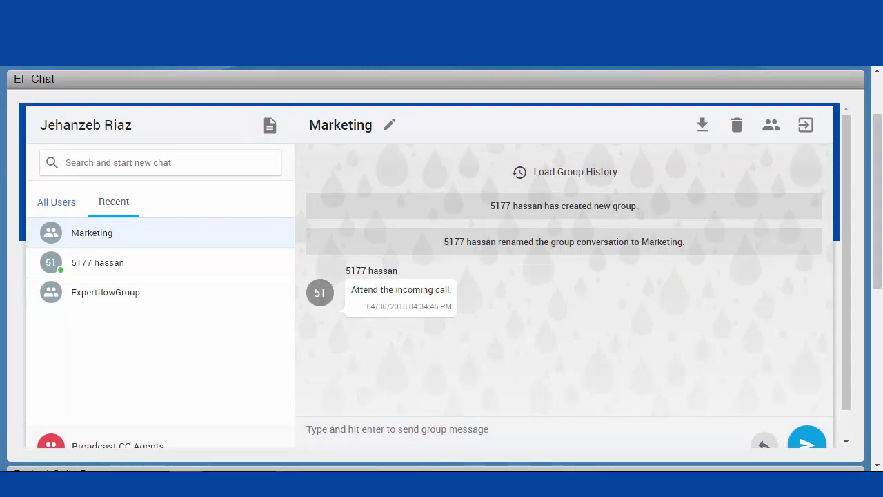
# - As the first agent, post 'any agent can leave the group at anytime' to Marketing
pyautogui.click(214, 421)
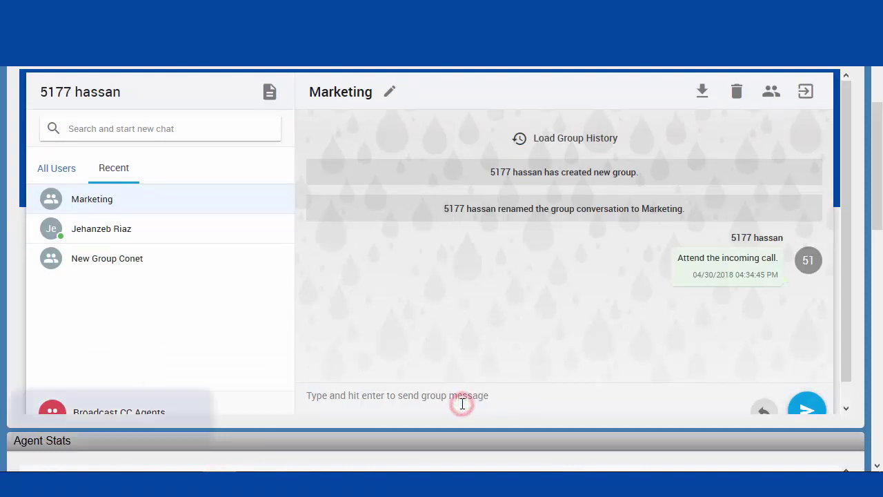
pyautogui.write('any a')
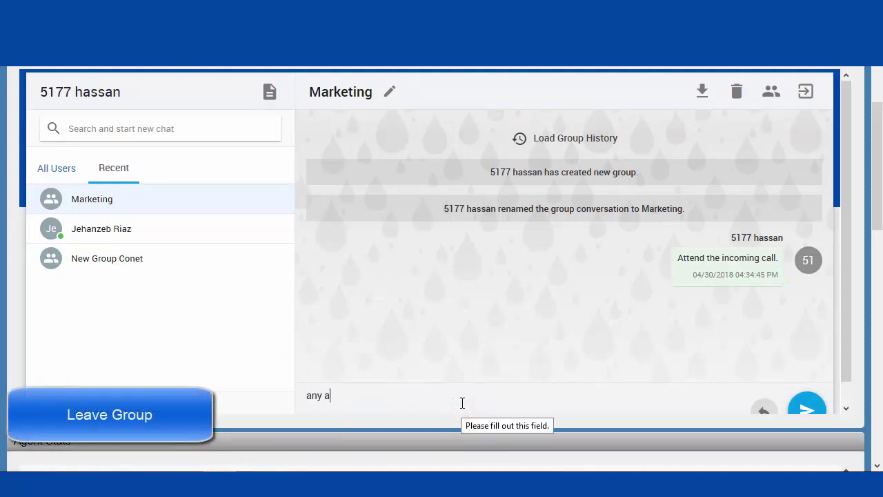
pyautogui.write('gent c')
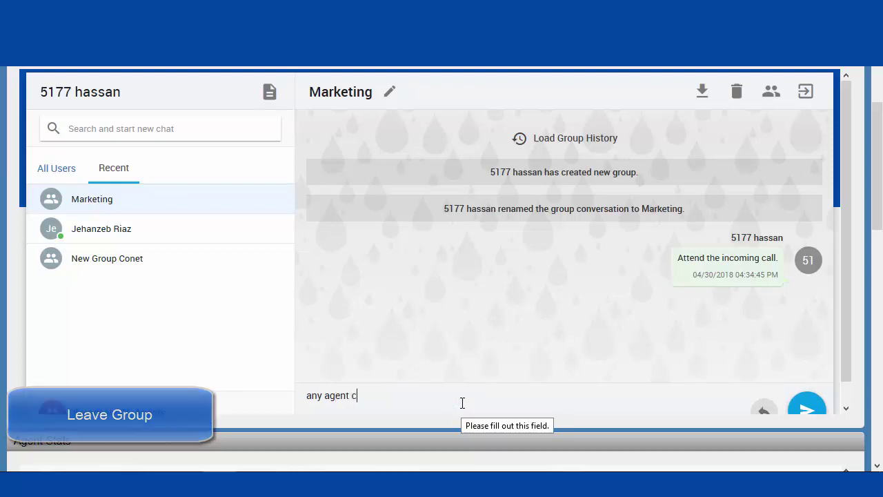
pyautogui.write('an leave the group at anytime')
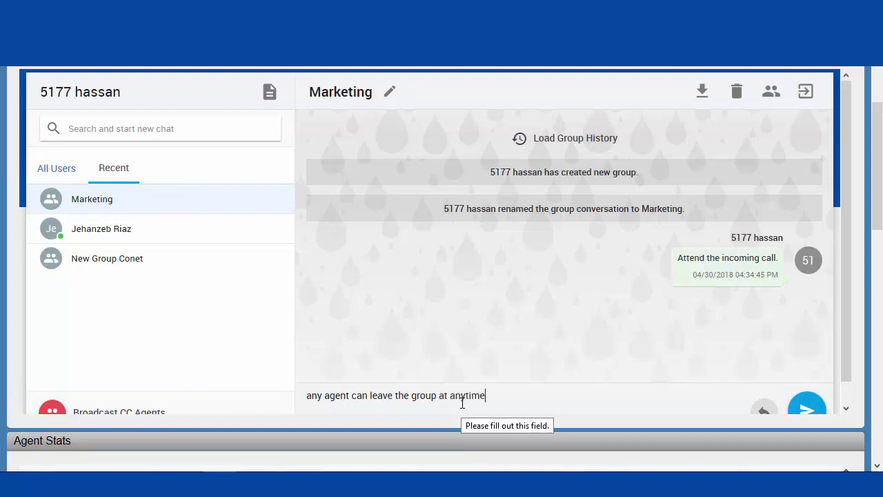
pyautogui.press('Return')
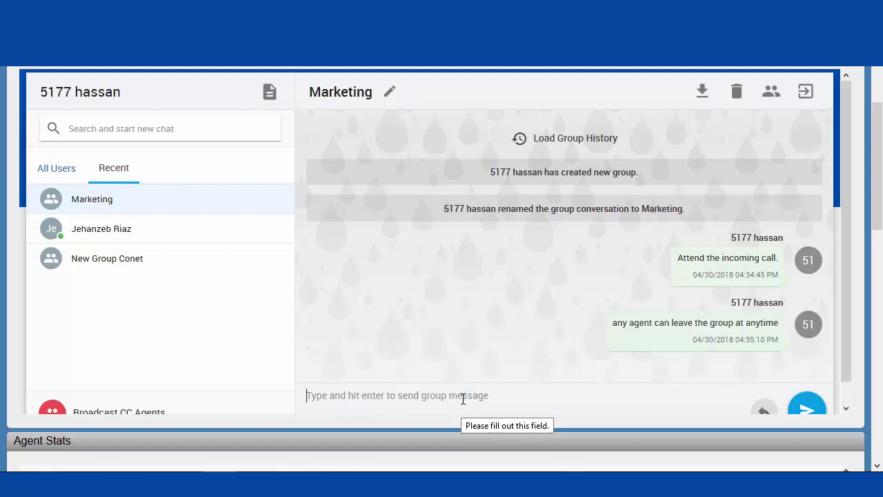
# - Leave the Marketing group from the first agent's window, then from the second's
pyautogui.click(806, 92)
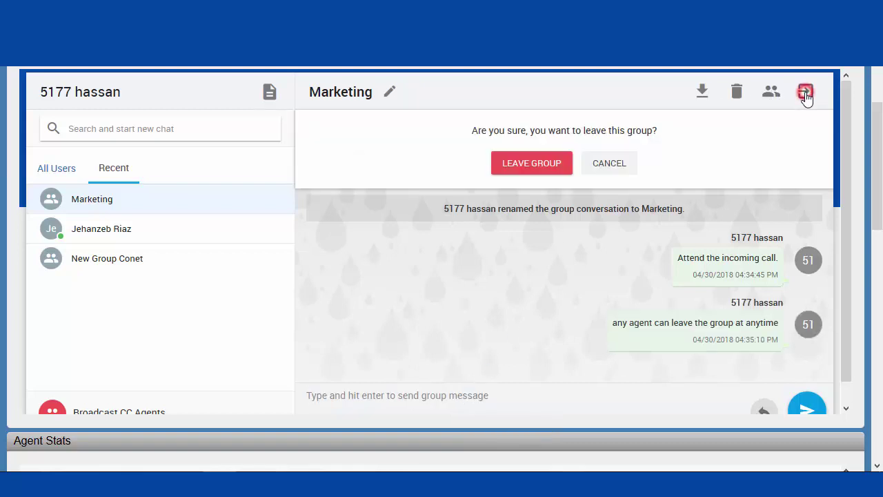
pyautogui.click(562, 165)
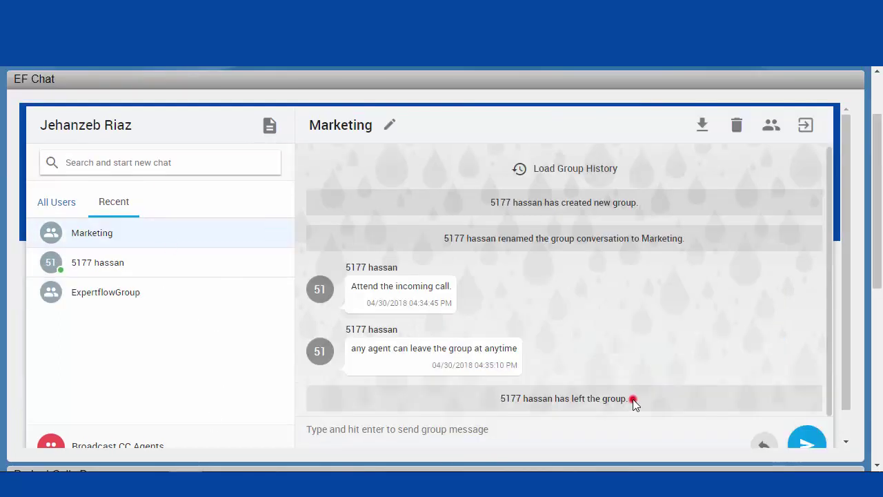
pyautogui.moveTo(634, 405); pyautogui.dragTo(502, 398)
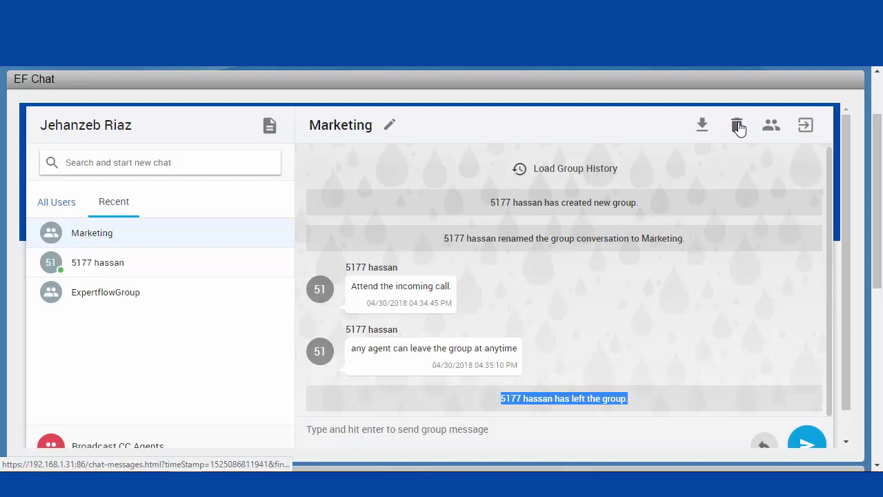
pyautogui.click(806, 125)
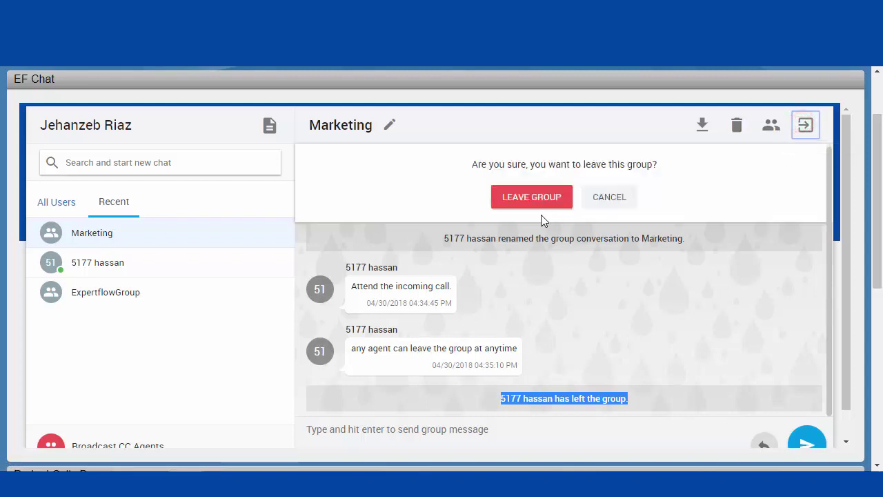
pyautogui.click(529, 198)
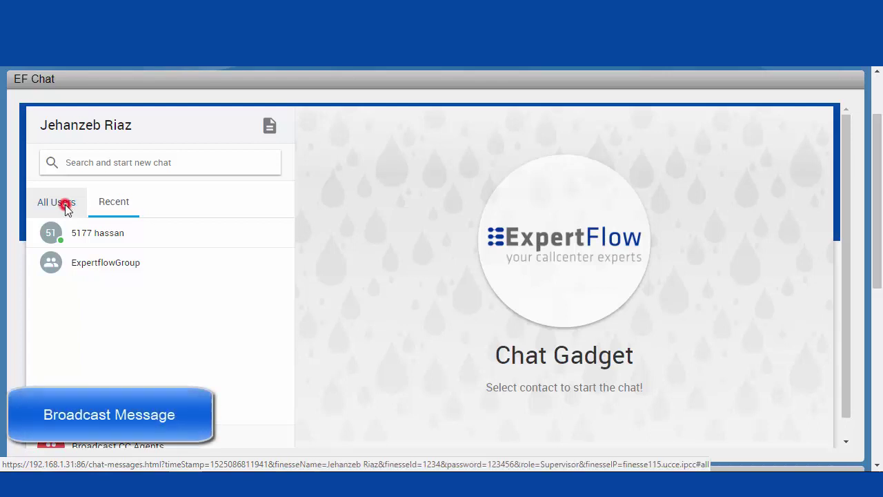
# - From the All Users list, send 'Broadcast message for all cc agents' in the Broadcast CC Agents channel
pyautogui.click(66, 209)
pyautogui.scroll(-1, 844, 182)
pyautogui.click(118, 425)
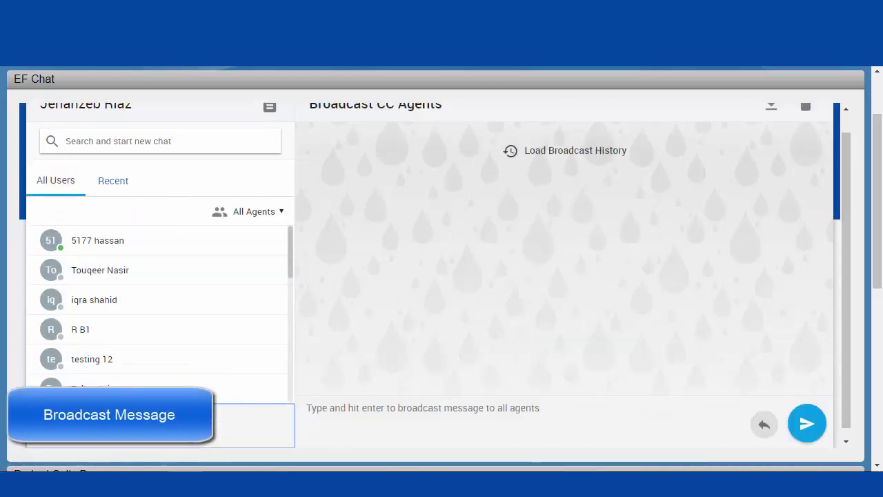
pyautogui.click(392, 411)
pyautogui.write('Broadcast messa')
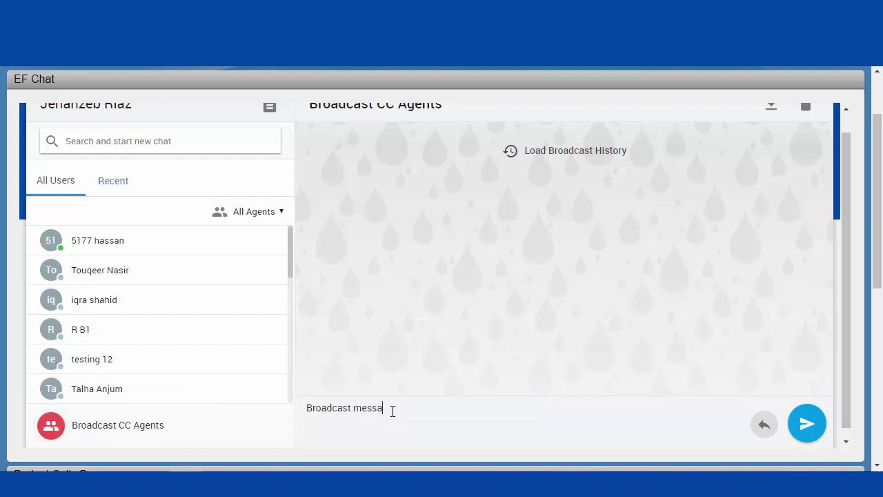
pyautogui.write('ge for all cc agents')
pyautogui.click(806, 428)
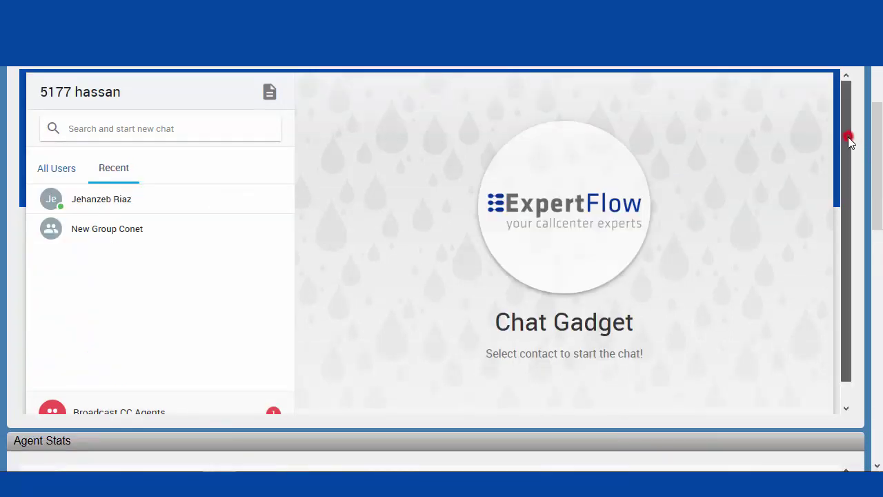
# - Read the received broadcast in the receiving agent's Broadcast CC Agents channel, then show all agents
pyautogui.moveTo(849, 136); pyautogui.dragTo(849, 163)
pyautogui.click(188, 395)
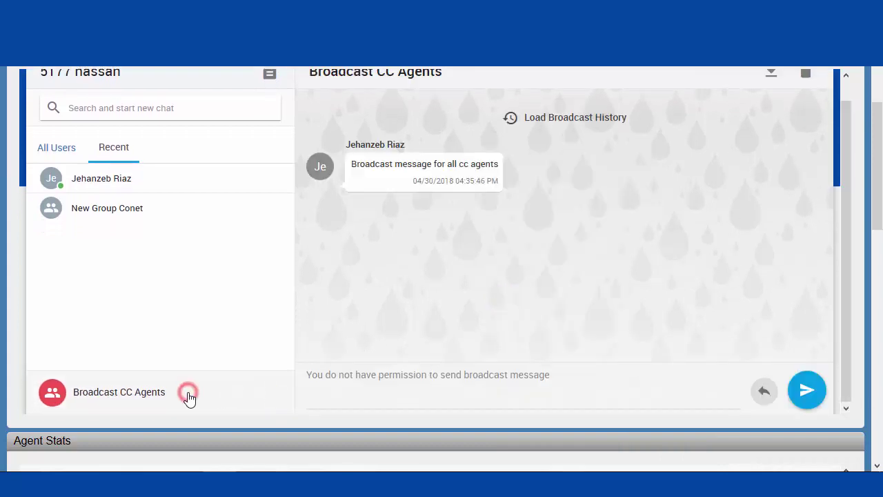
pyautogui.click(63, 147)
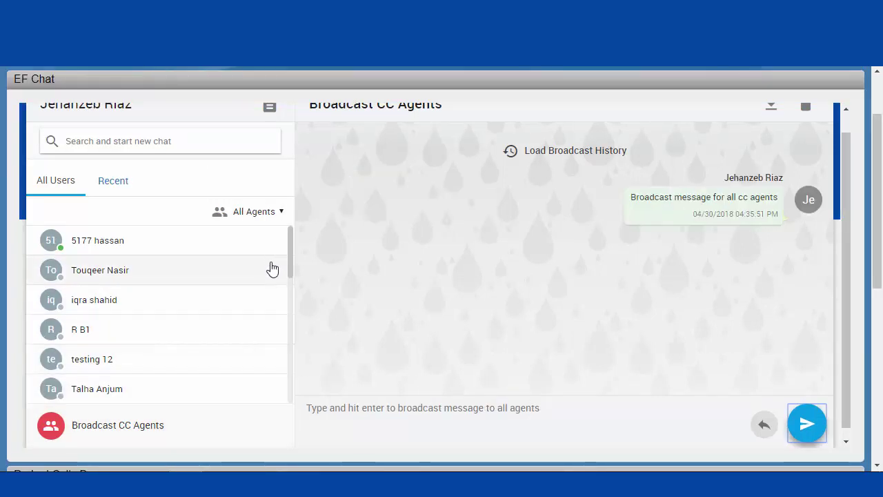
pyautogui.moveTo(849, 197)
pyautogui.mouseDown()
pyautogui.moveTo(846, 182)
pyautogui.moveTo(846, 196)
pyautogui.mouseUp()
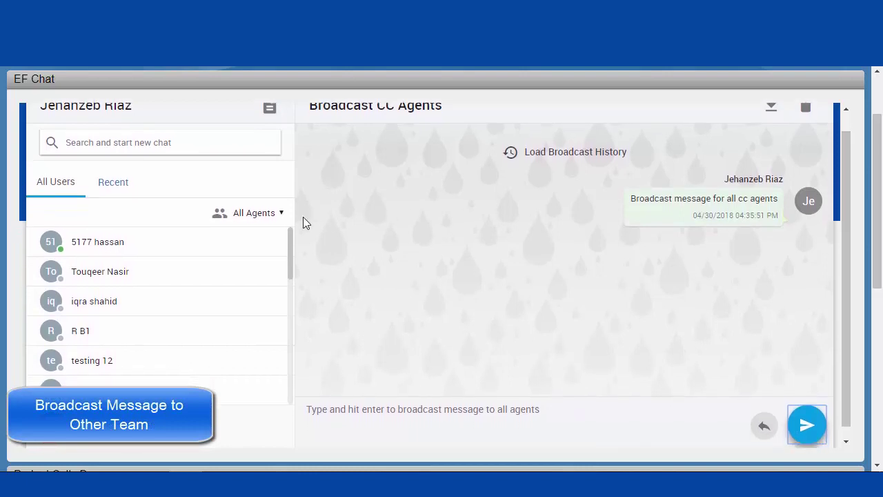
# - Set the broadcast audience to the Default team and send 'Broadcast message for team JZ'
pyautogui.click(283, 214)
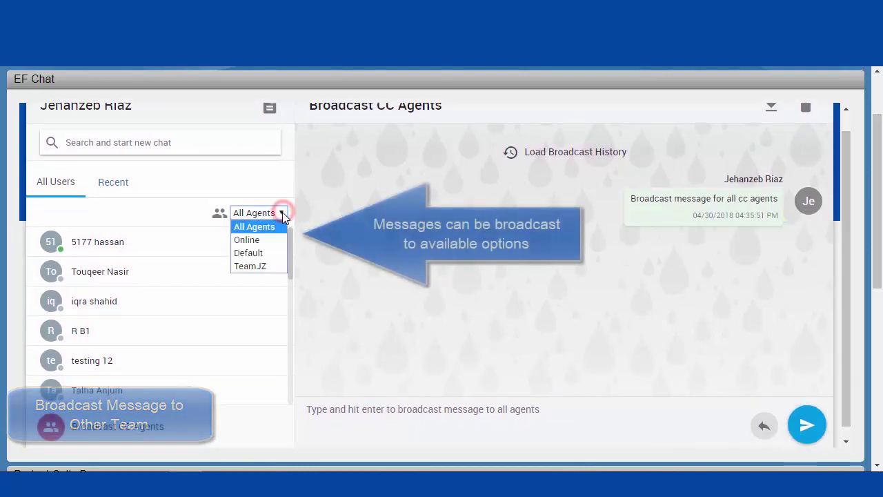
pyautogui.click(262, 254)
pyautogui.click(111, 143)
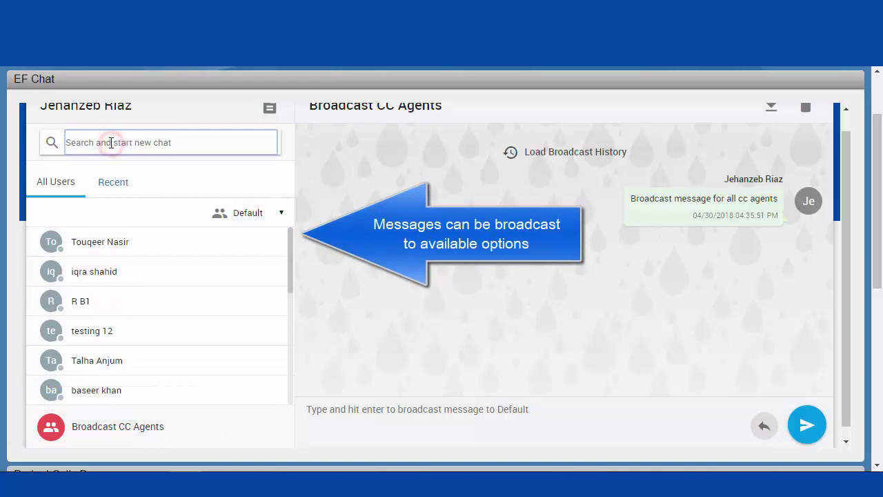
pyautogui.write('hassan')
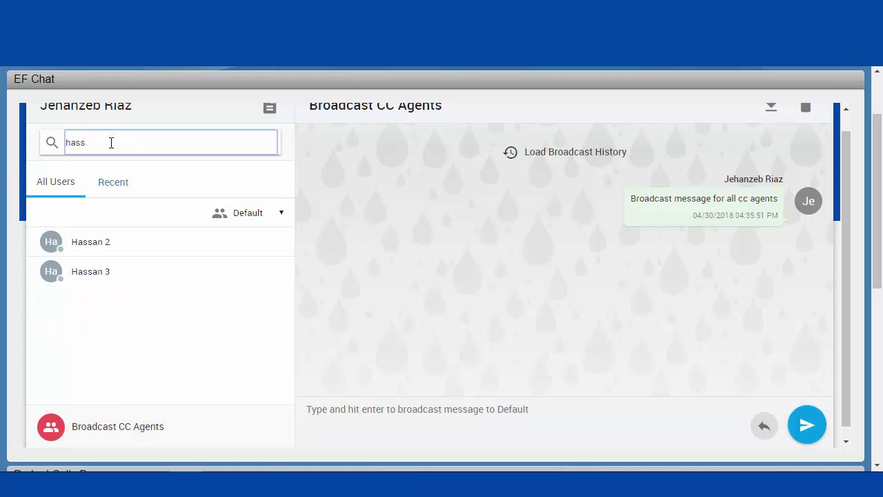
pyautogui.press('BackSpace')
pyautogui.press('BackSpace')
pyautogui.press('BackSpace')
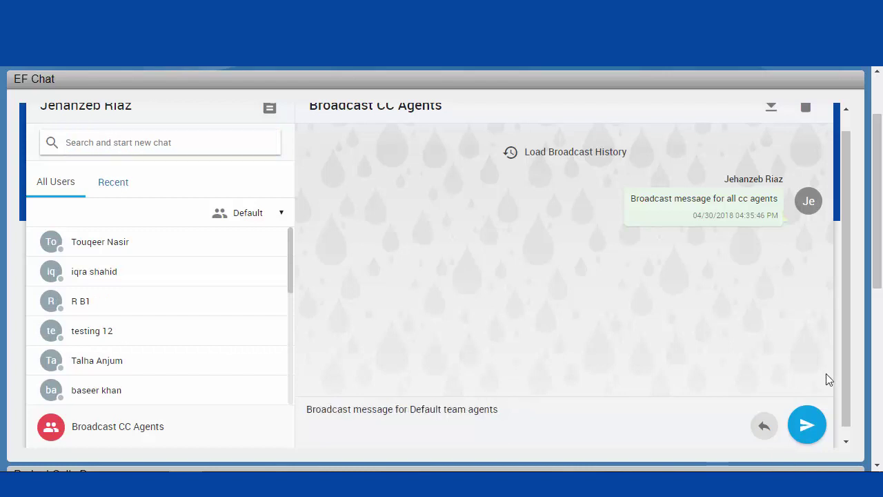
pyautogui.click(808, 425)
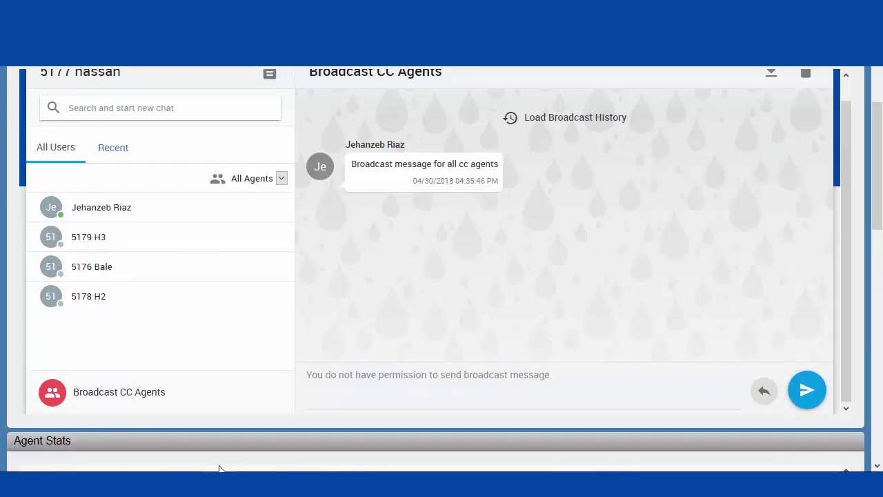
pyautogui.scroll(1, 846, 166)
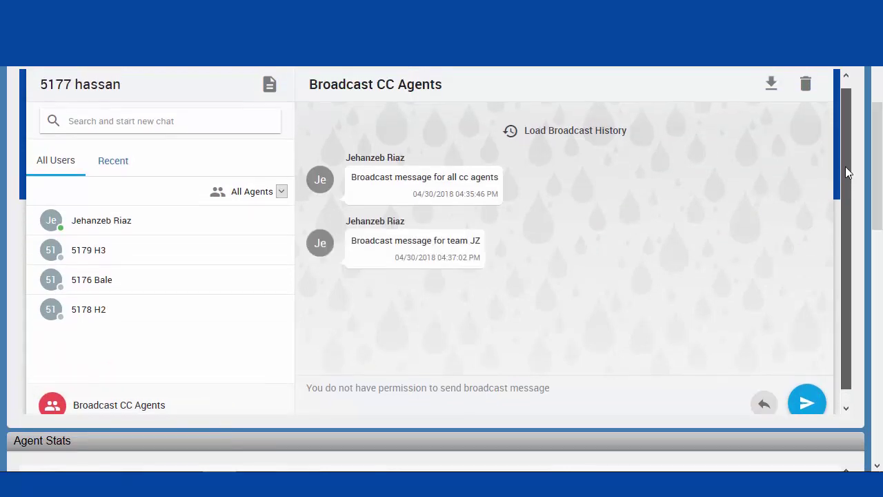
pyautogui.click(270, 93)
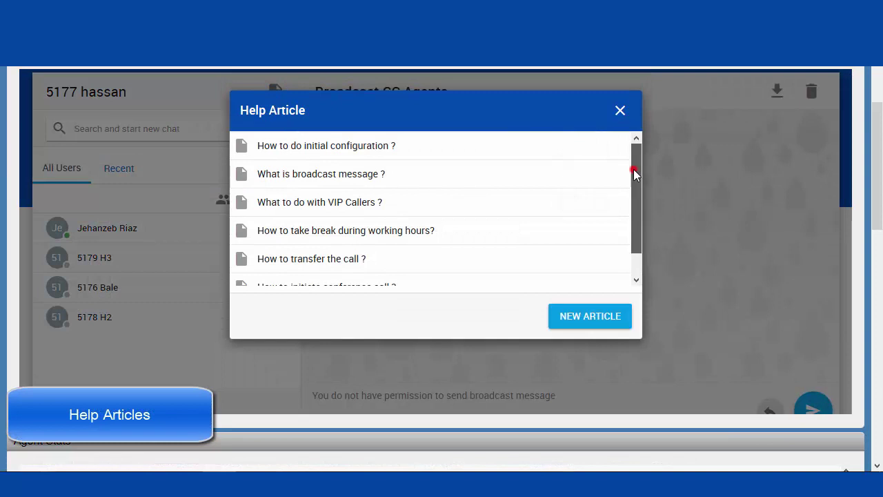
pyautogui.moveTo(634, 176)
pyautogui.mouseDown()
pyautogui.moveTo(636, 202)
pyautogui.moveTo(640, 165)
pyautogui.mouseUp()
pyautogui.click(621, 111)
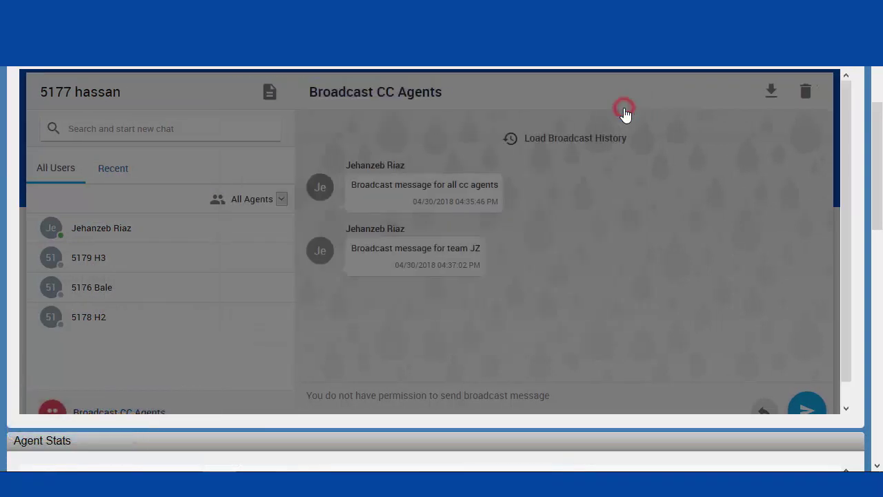